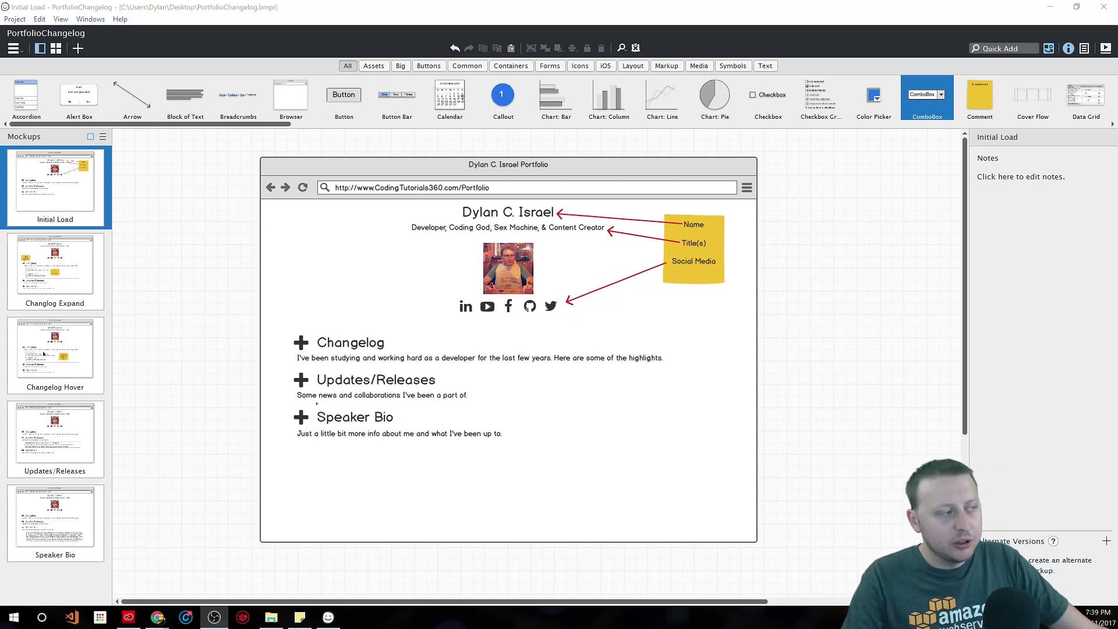
- Review the Changelog Expand and Changlog Hover mockups, then the Updates/Releases mockup
click(82, 272)
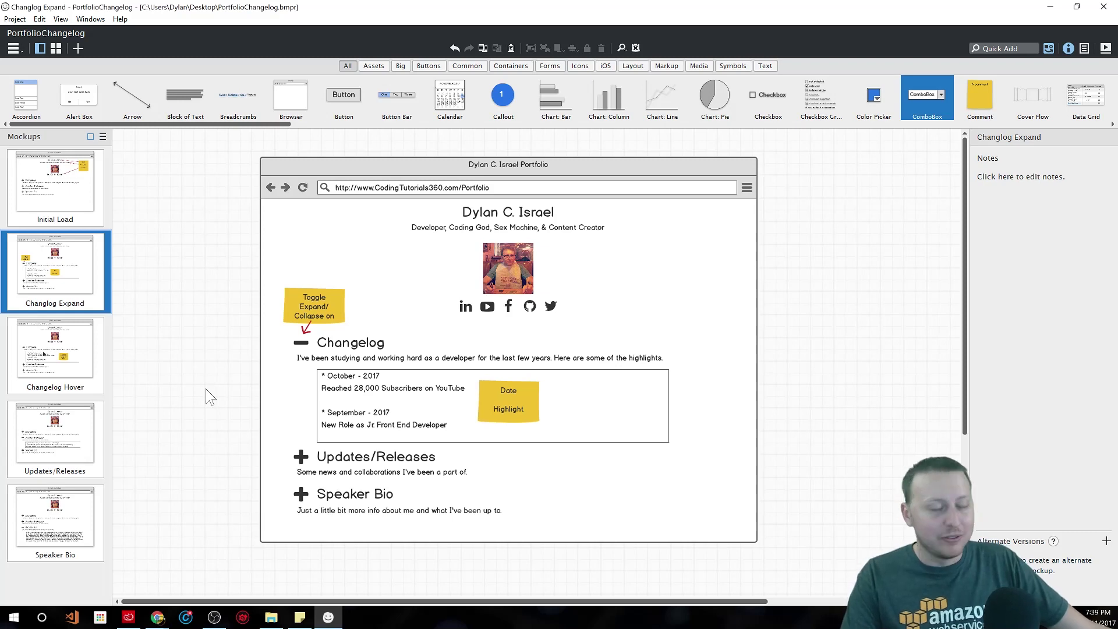
click(93, 343)
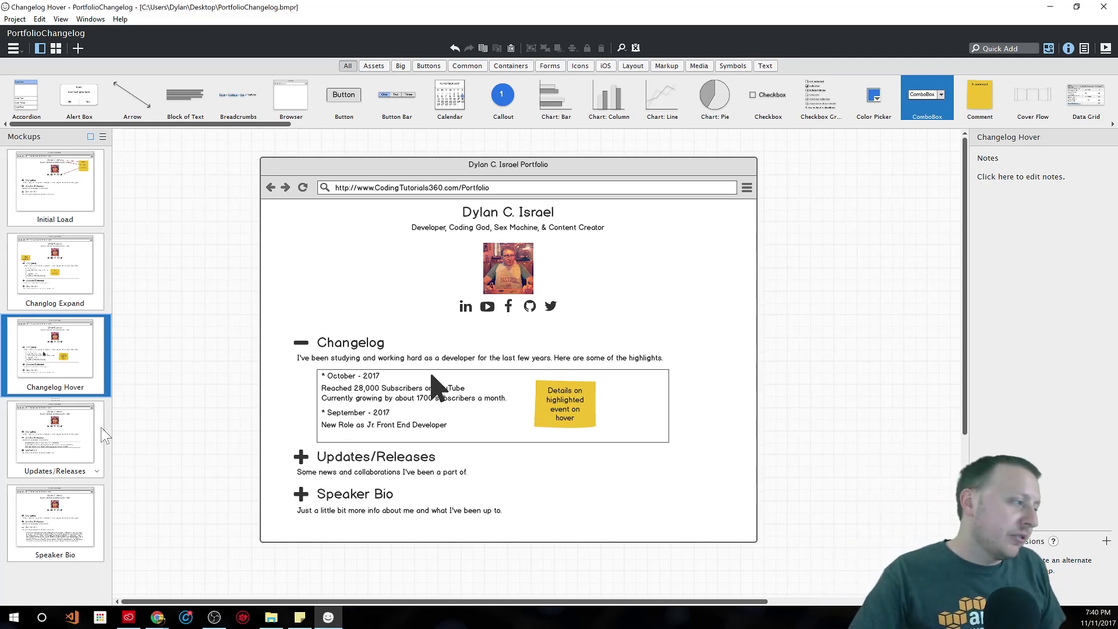
click(54, 433)
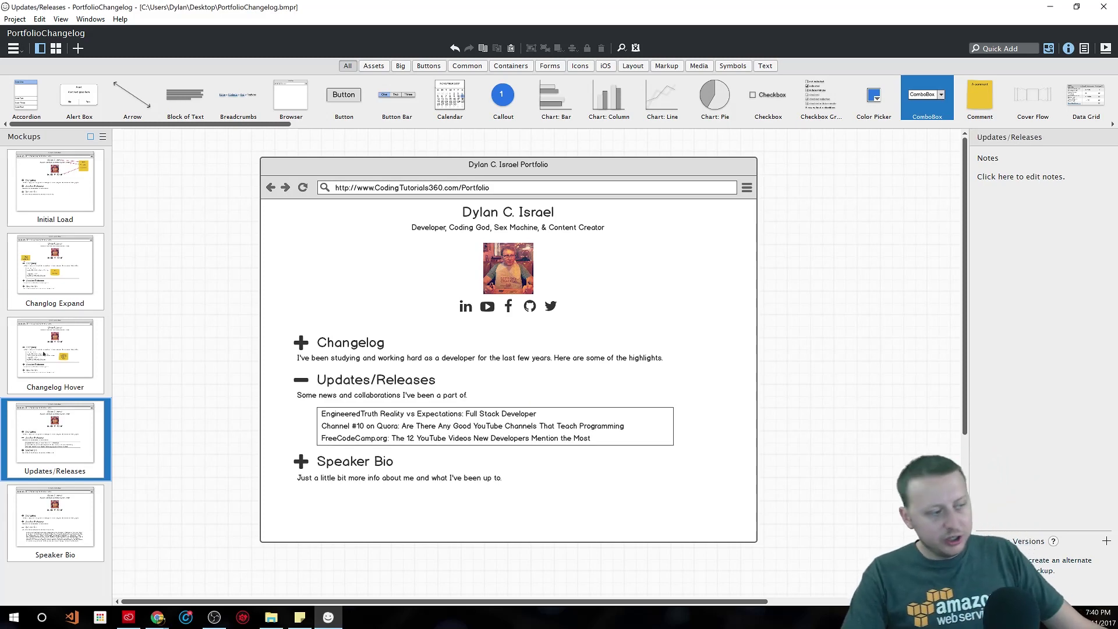
- Show the Speaker Bio mockup with its expanded biography paragraph
click(72, 513)
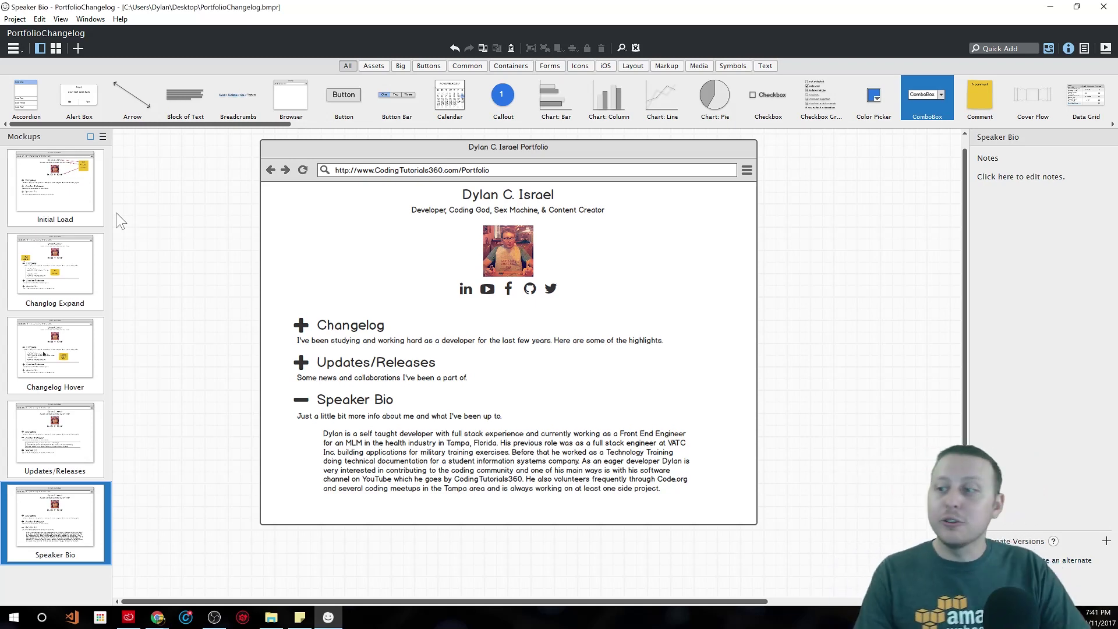
- Return to the Initial Load mockup showing the header, social icons and collapsed sections
click(71, 179)
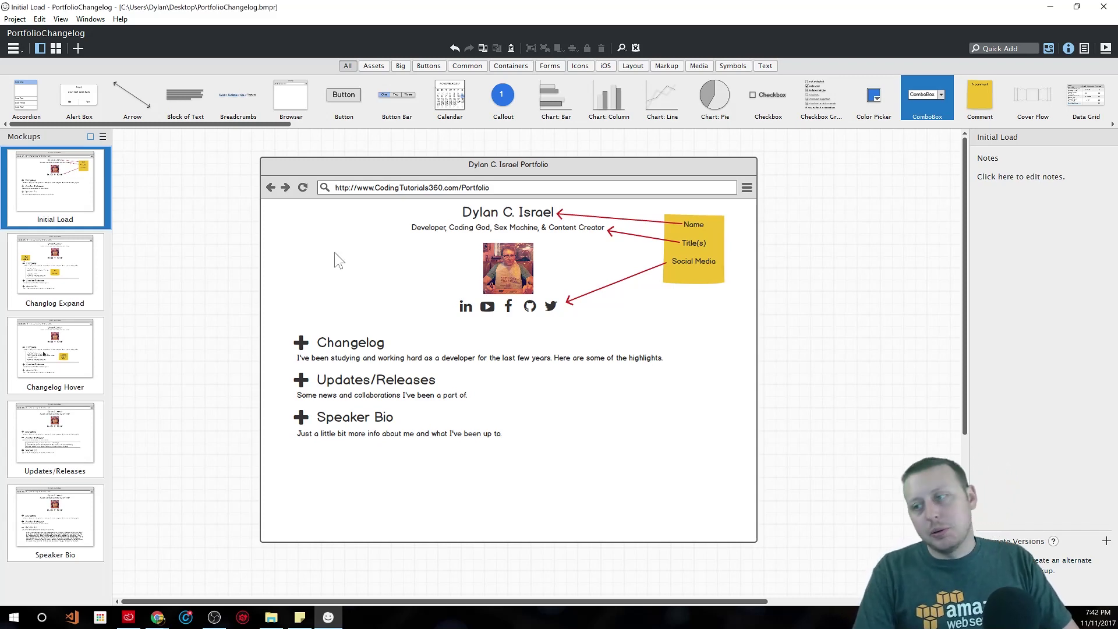
click(58, 296)
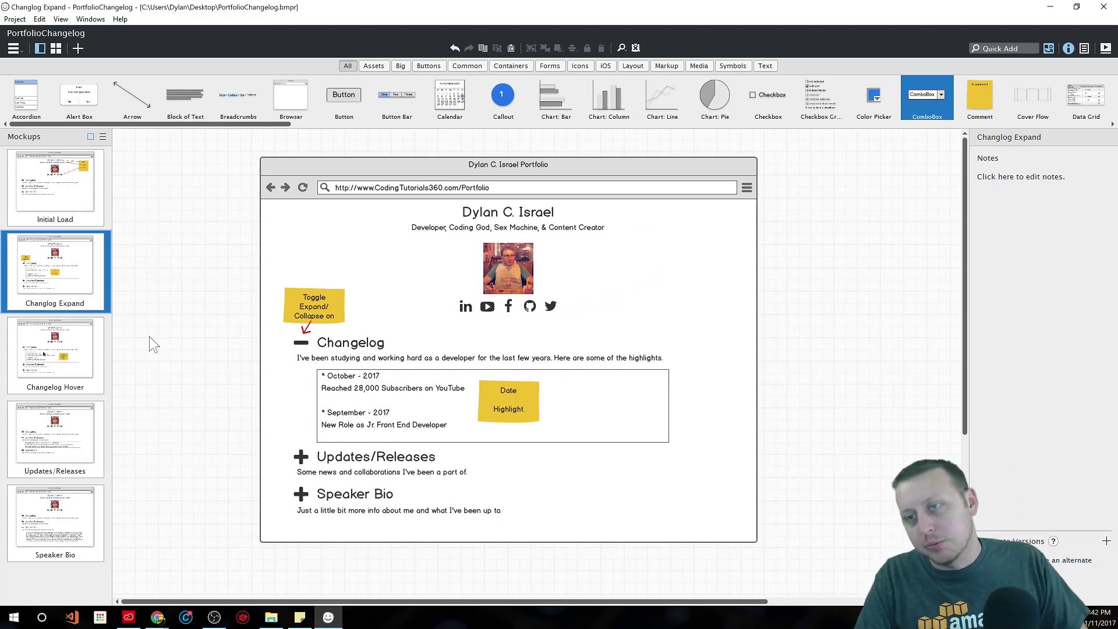
click(80, 174)
click(88, 182)
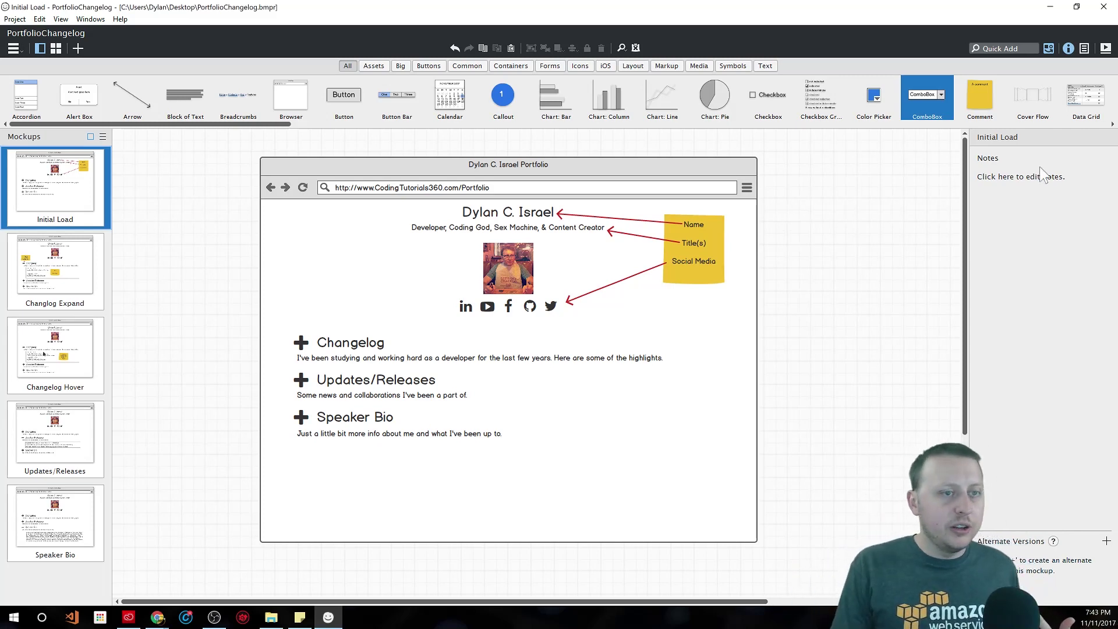
- Preview the mockup full-screen, then set the project skin to Sketch in Project Information
click(1106, 50)
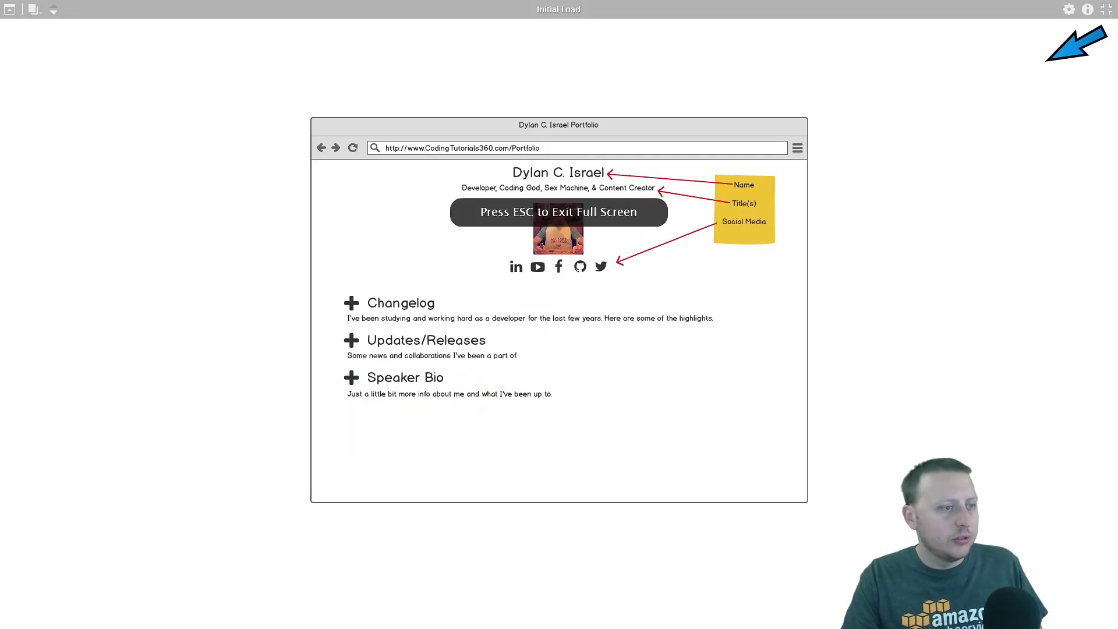
key(Escape)
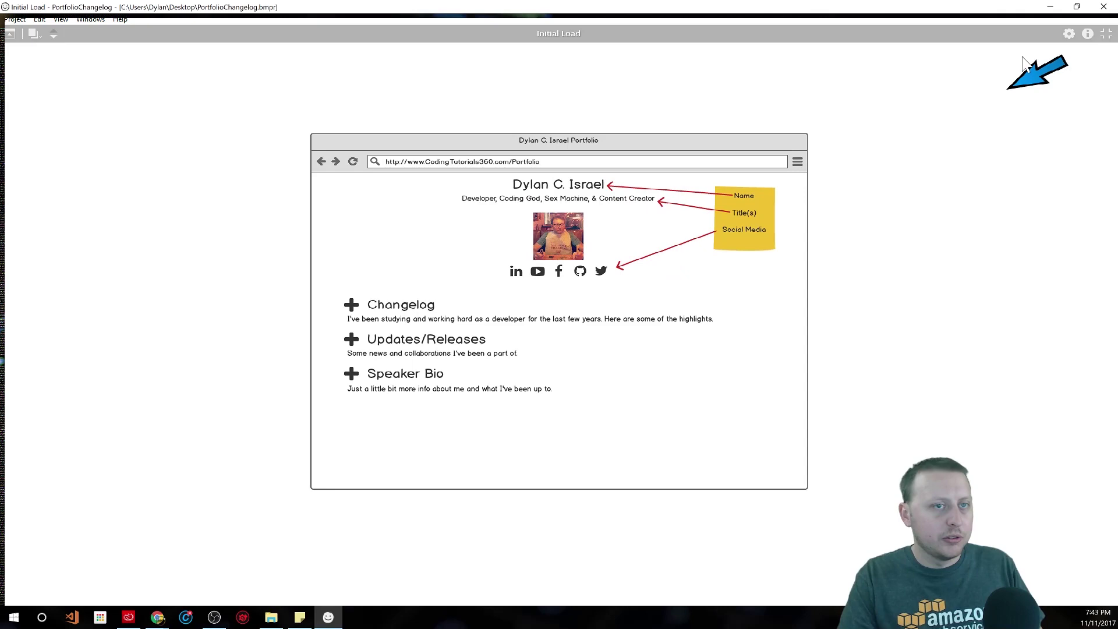
key(Escape)
click(1085, 49)
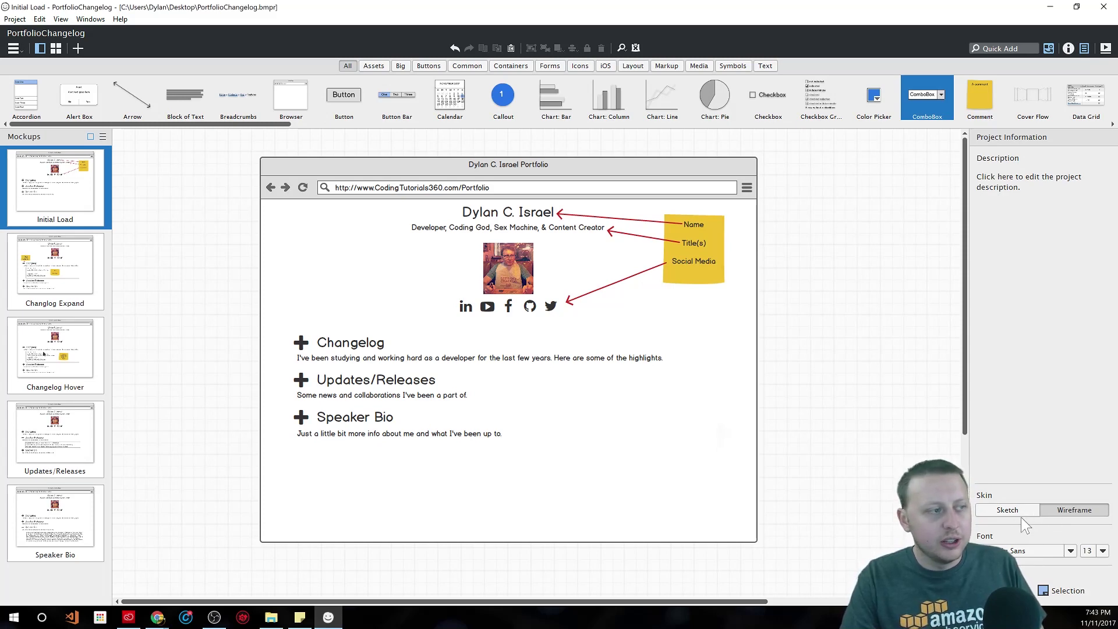
click(1009, 512)
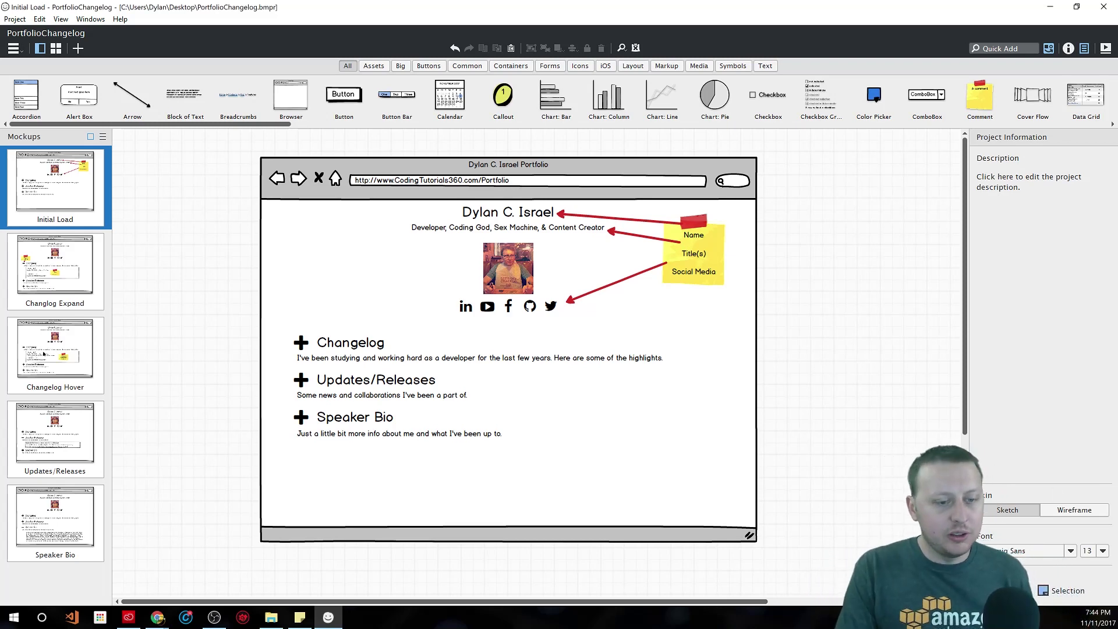
click(69, 254)
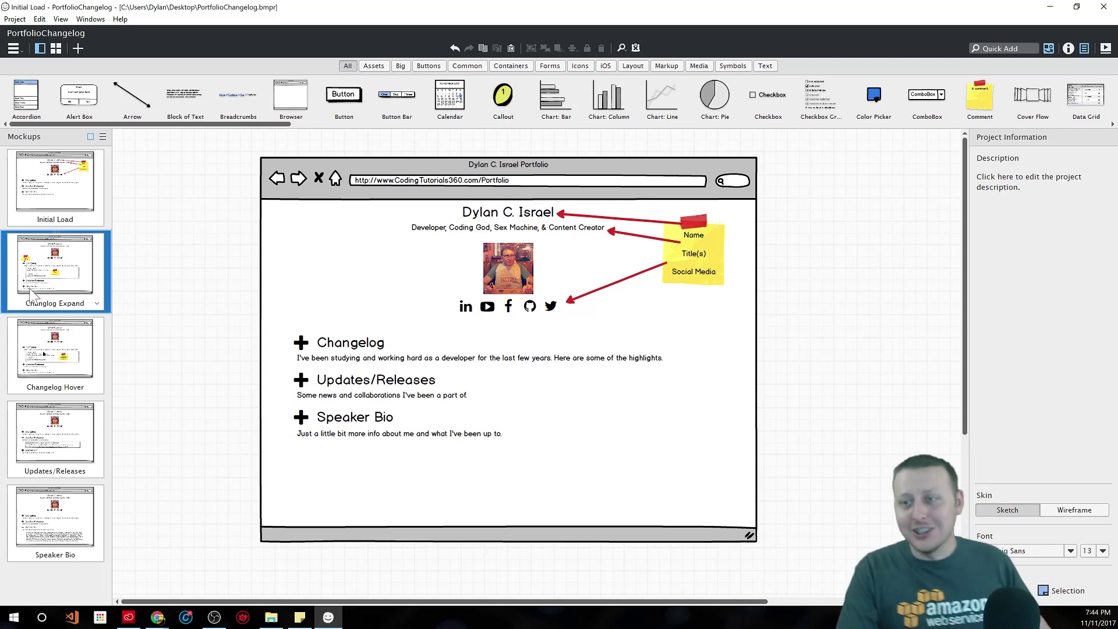
click(77, 374)
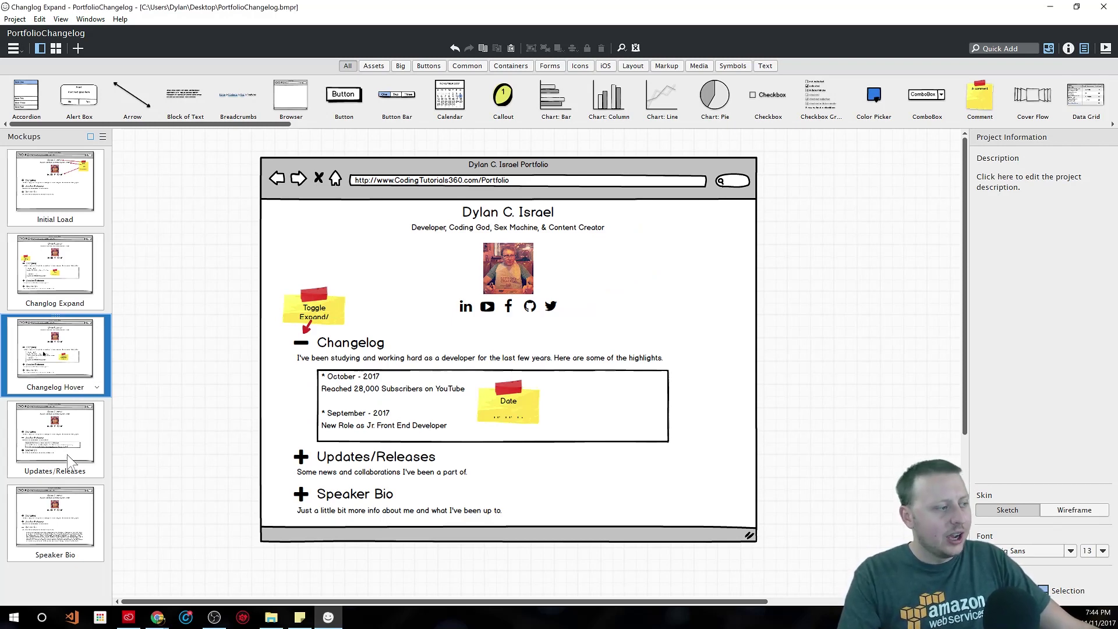
click(96, 460)
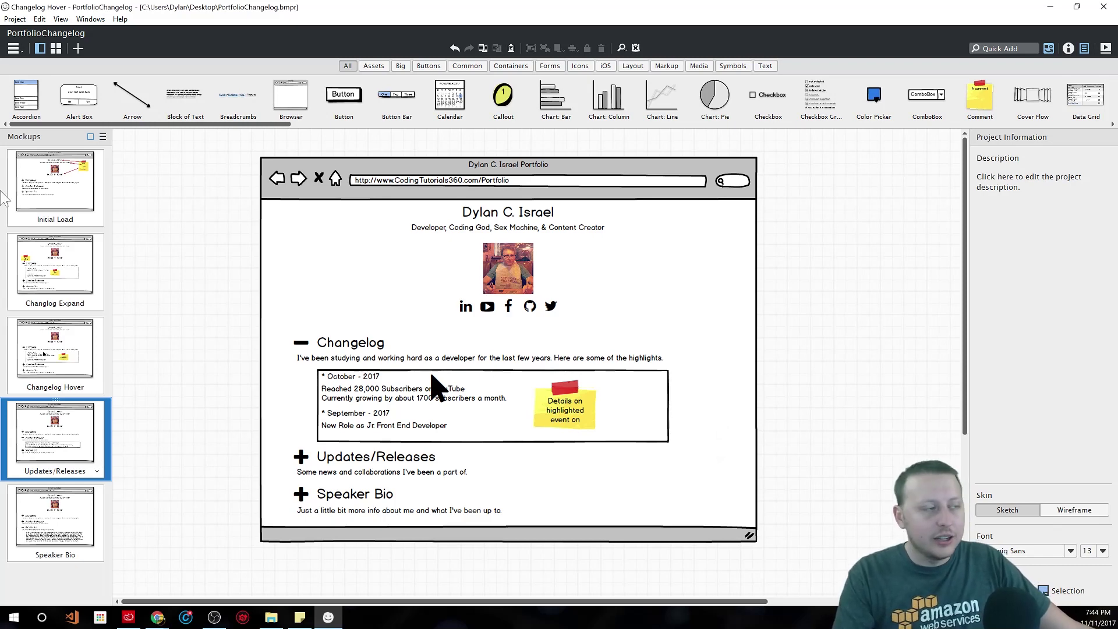
click(79, 193)
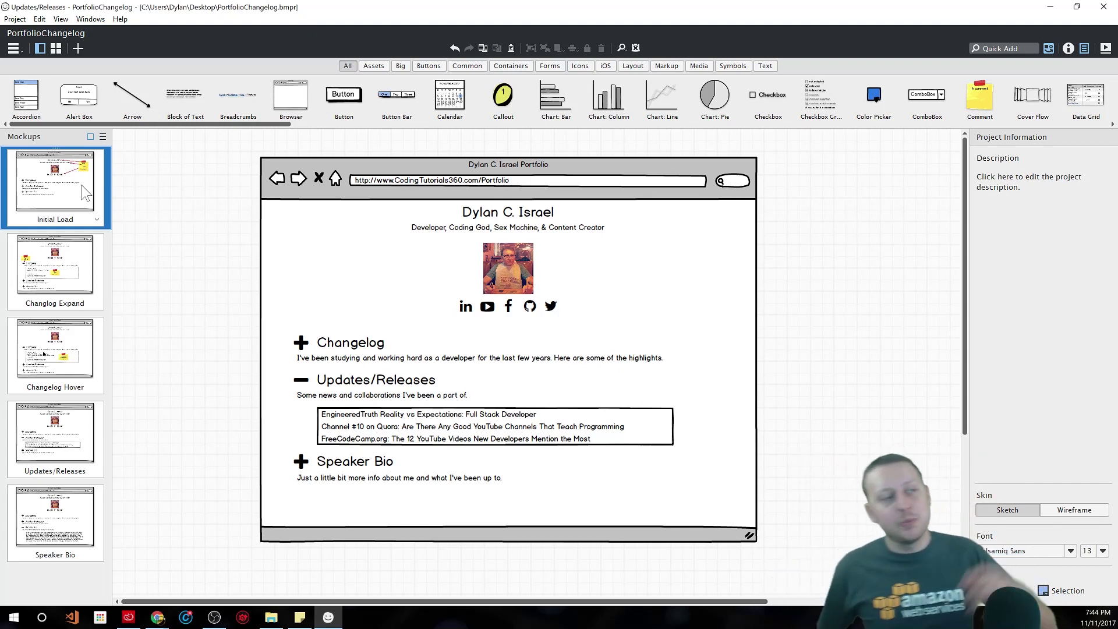
click(85, 194)
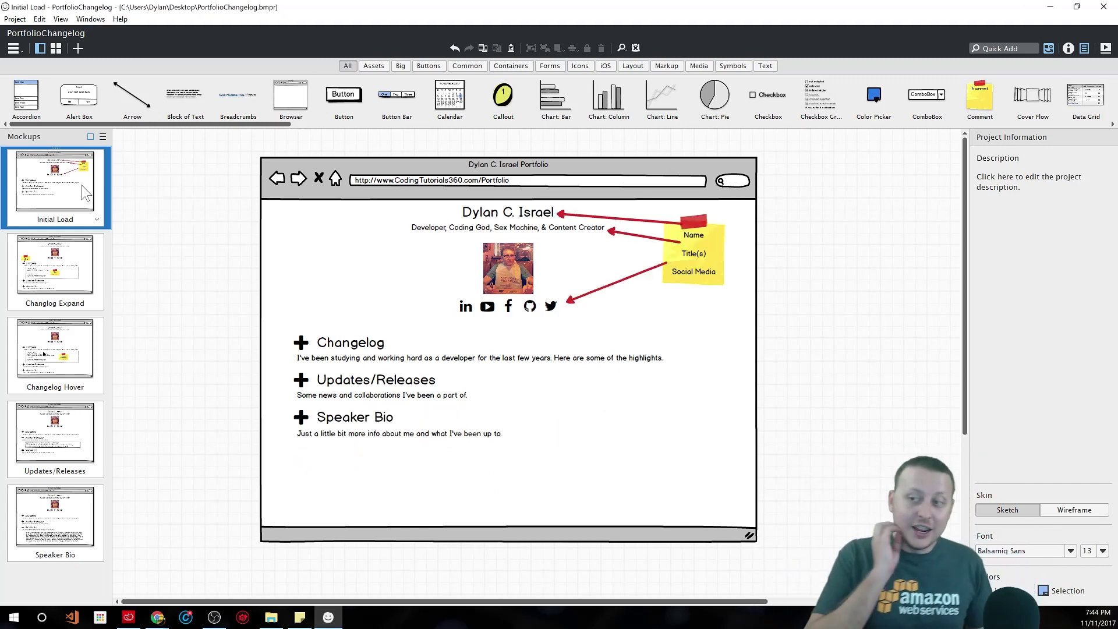